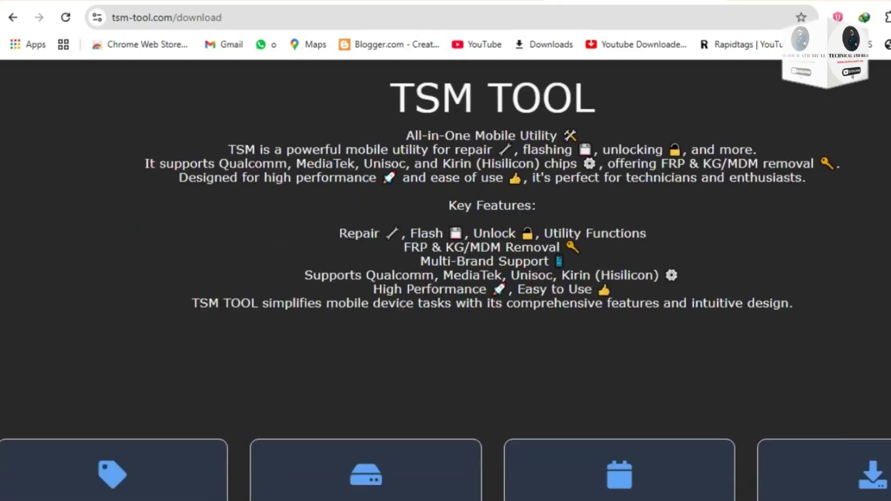
{"action": "scroll", "coordinate": [446, 278], "scroll_direction": "down", "scroll_amount": 5}
{"action": "scroll", "coordinate": [445, 279], "scroll_direction": "down", "scroll_amount": 3}
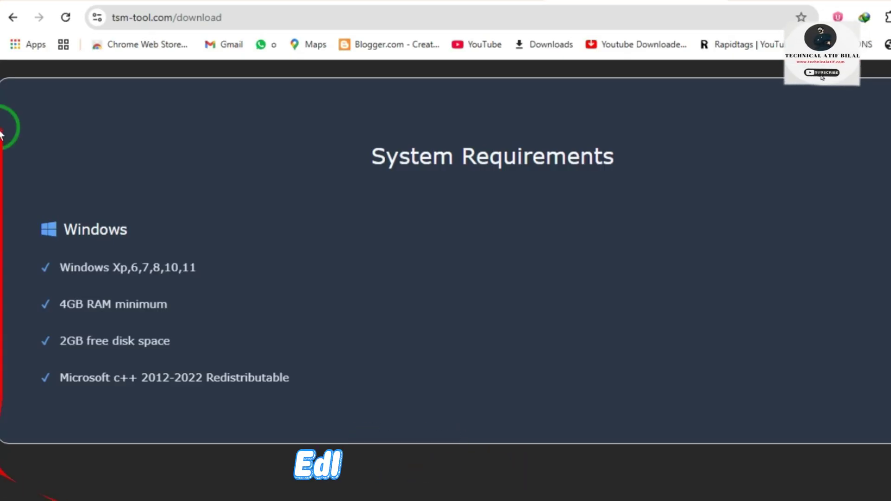
{"action": "scroll", "coordinate": [446, 278], "scroll_direction": "down", "scroll_amount": 5}
{"action": "scroll", "coordinate": [446, 279], "scroll_direction": "down", "scroll_amount": 3}
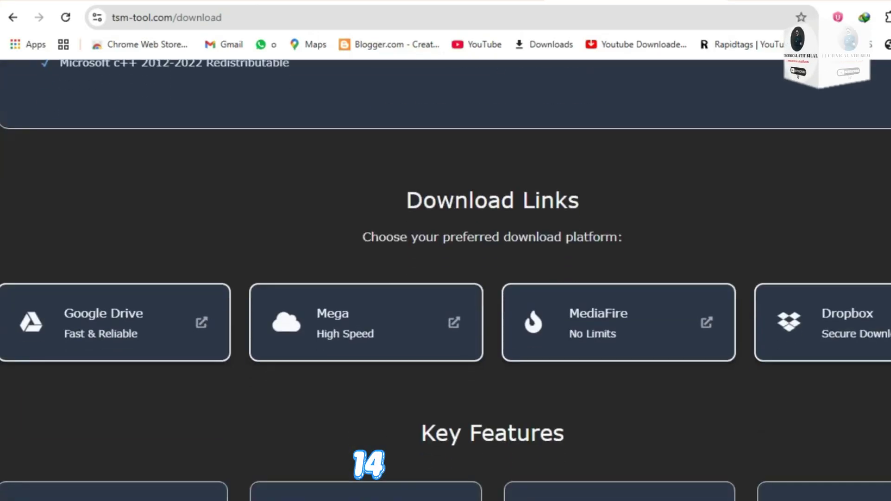
{"action": "scroll", "coordinate": [445, 279], "scroll_direction": "down", "scroll_amount": 4}
{"action": "scroll", "coordinate": [446, 279], "scroll_direction": "down", "scroll_amount": 1}
{"action": "scroll", "coordinate": [447, 279], "scroll_direction": "up", "scroll_amount": 6}
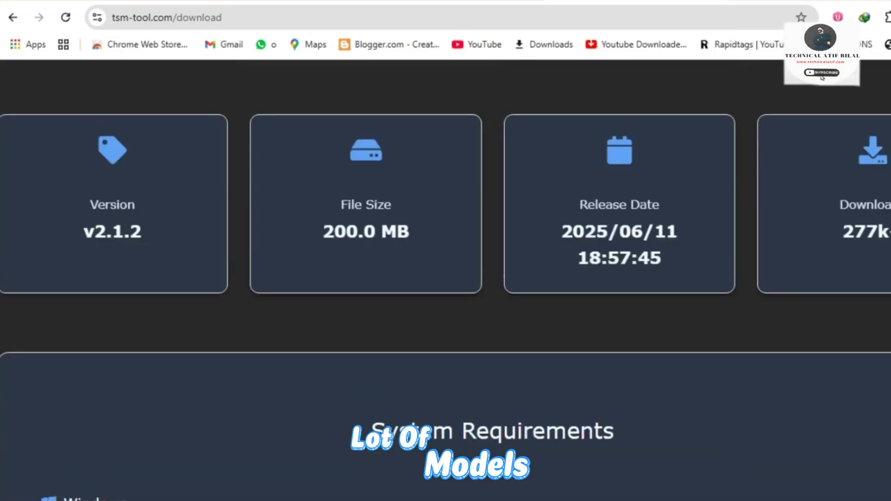
{"action": "scroll", "coordinate": [446, 279], "scroll_direction": "up", "scroll_amount": 6}
Highlight the TSM TOOL description, then switch back to the tsm-tool.com download page.
{"action": "left_click_drag", "start_coordinate": [384, 128], "coordinate": [813, 371]}
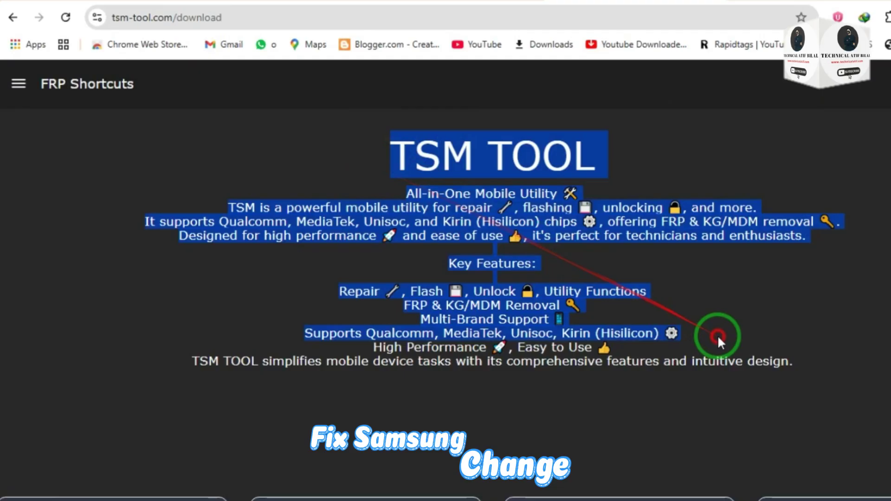
{"action": "scroll", "coordinate": [813, 372], "scroll_direction": "down", "scroll_amount": 5}
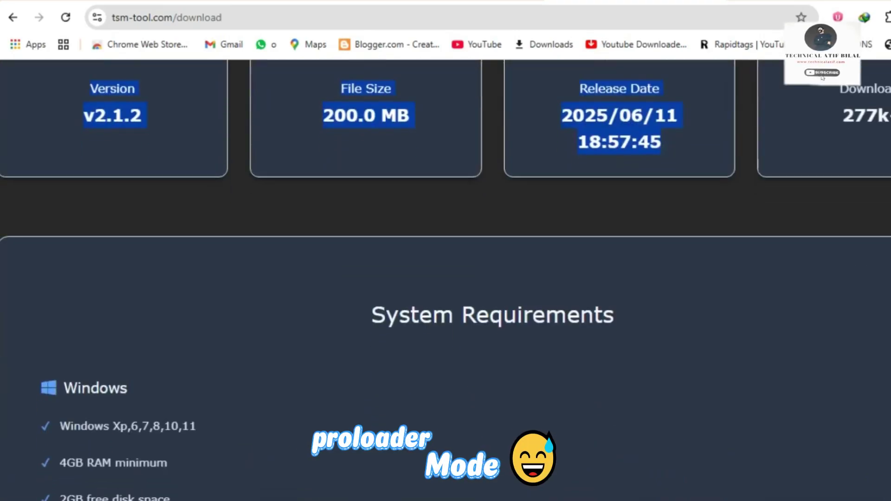
{"action": "scroll", "coordinate": [813, 371], "scroll_direction": "down", "scroll_amount": 4}
{"action": "scroll", "coordinate": [812, 371], "scroll_direction": "down", "scroll_amount": 2}
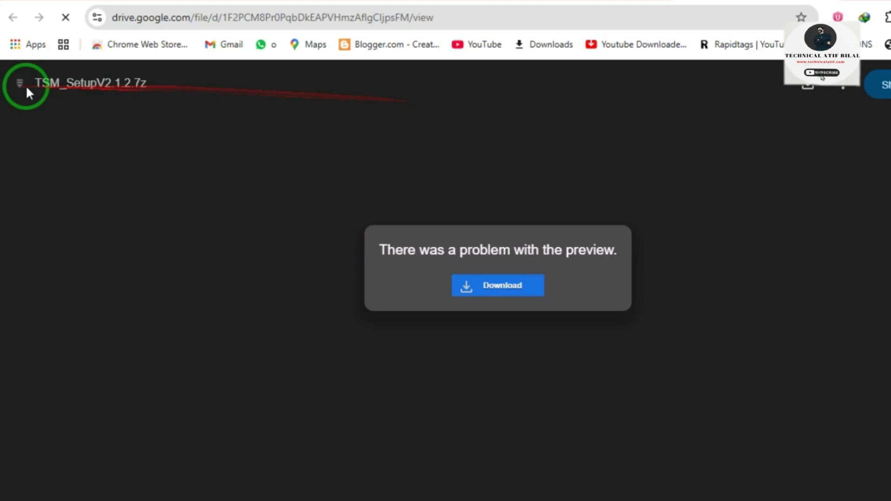
{"action": "left_click", "coordinate": [428, 5]}
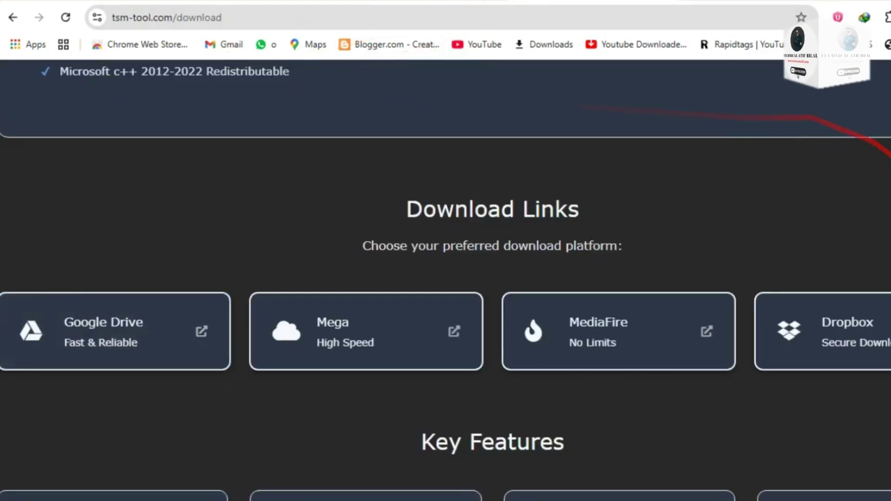
{"action": "scroll", "coordinate": [836, 331], "scroll_direction": "up", "scroll_amount": 3}
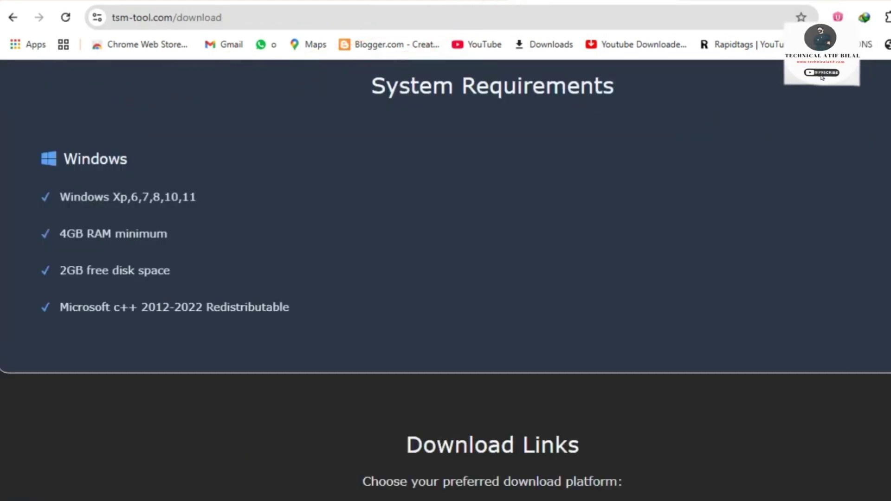
{"action": "scroll", "coordinate": [446, 250], "scroll_direction": "up", "scroll_amount": 5}
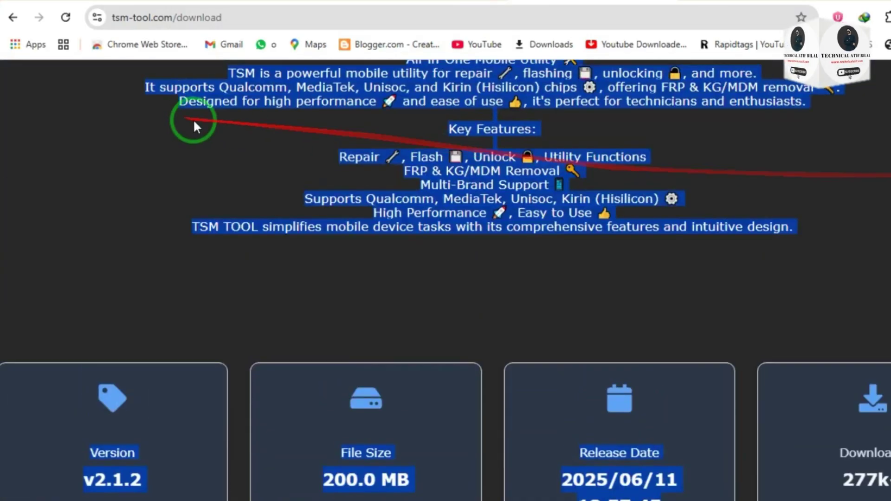
Clear the highlight and go to the site's Main Page through the navigation menu.
{"action": "left_click", "coordinate": [774, 201]}
{"action": "scroll", "coordinate": [446, 251], "scroll_direction": "up", "scroll_amount": 5}
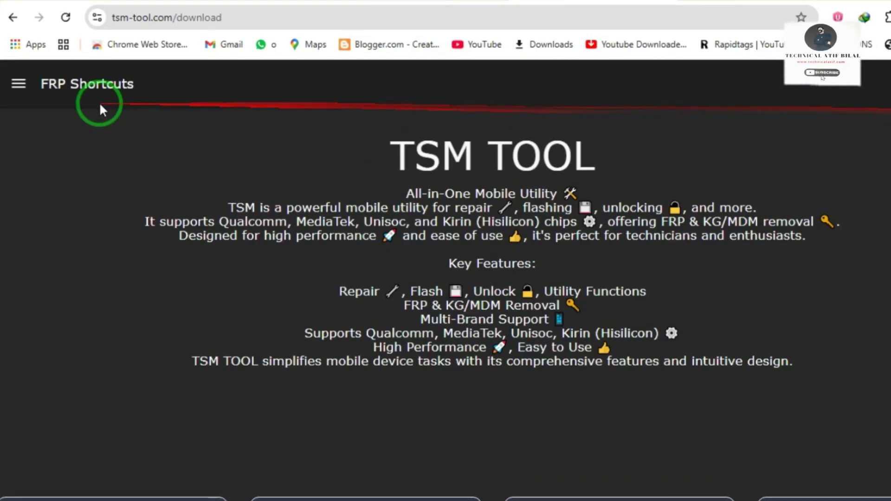
{"action": "left_click", "coordinate": [19, 84]}
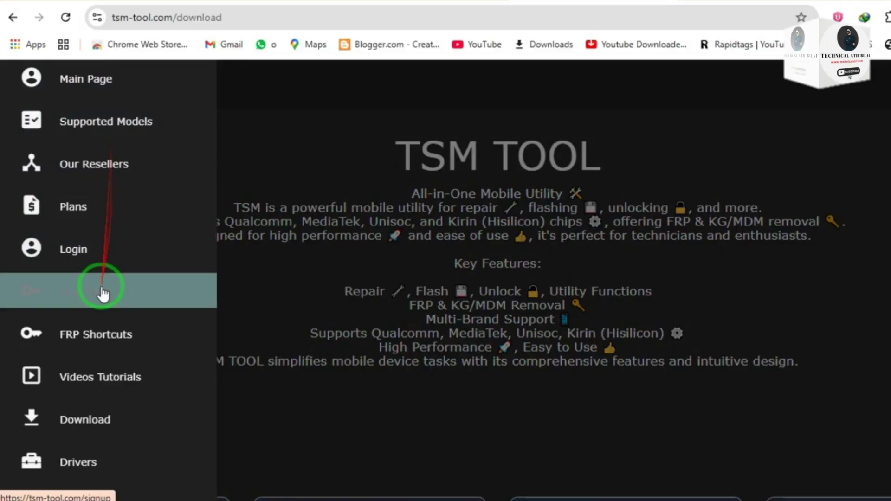
{"action": "left_click", "coordinate": [159, 89]}
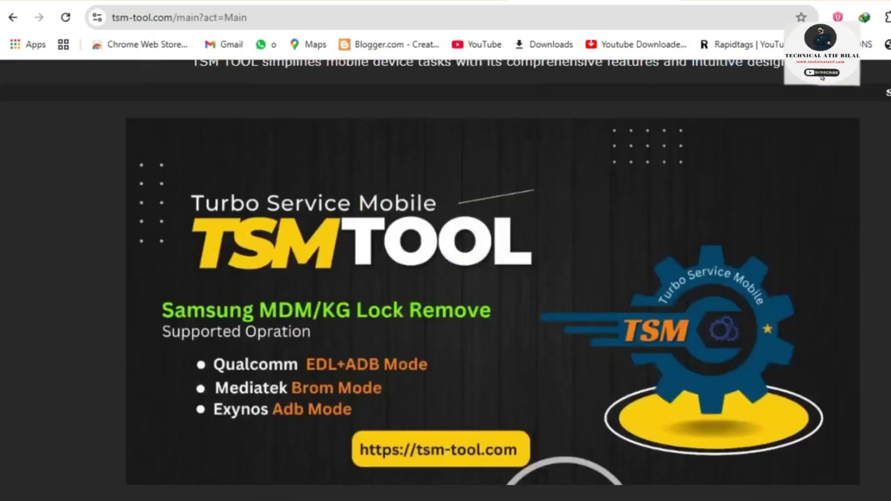
{"action": "scroll", "coordinate": [446, 279], "scroll_direction": "up", "scroll_amount": 5}
{"action": "scroll", "coordinate": [446, 278], "scroll_direction": "down", "scroll_amount": 5}
{"action": "scroll", "coordinate": [446, 279], "scroll_direction": "down", "scroll_amount": 5}
{"action": "scroll", "coordinate": [446, 279], "scroll_direction": "down", "scroll_amount": 3}
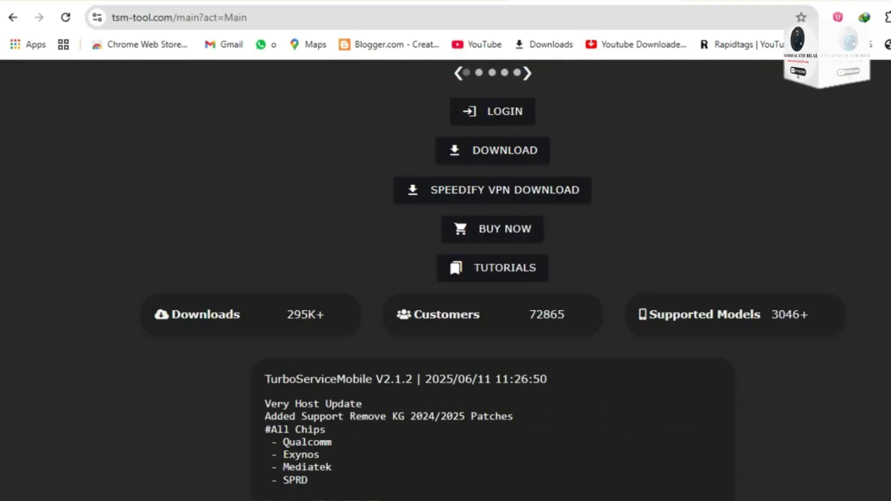
{"action": "scroll", "coordinate": [446, 279], "scroll_direction": "down", "scroll_amount": 3}
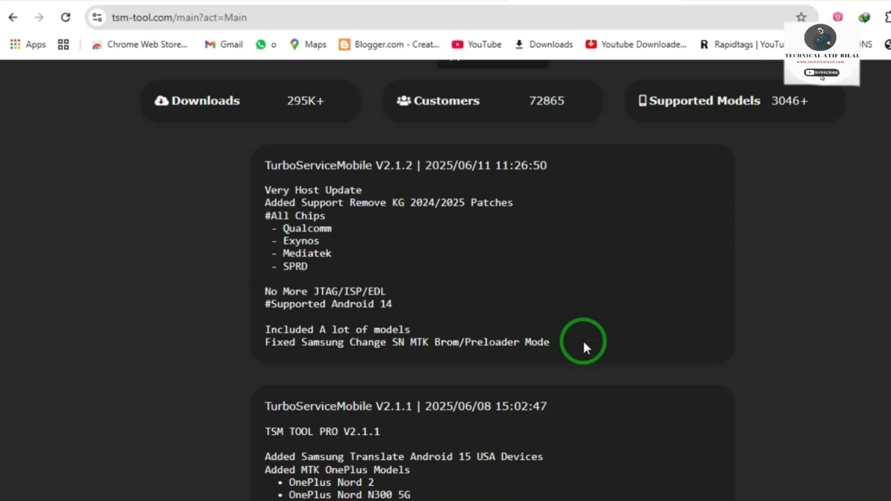
Highlight the V2.1.2 changelog: KG 2024/2025 patch line, update notes and supported chips.
{"action": "left_click_drag", "start_coordinate": [582, 340], "coordinate": [243, 158]}
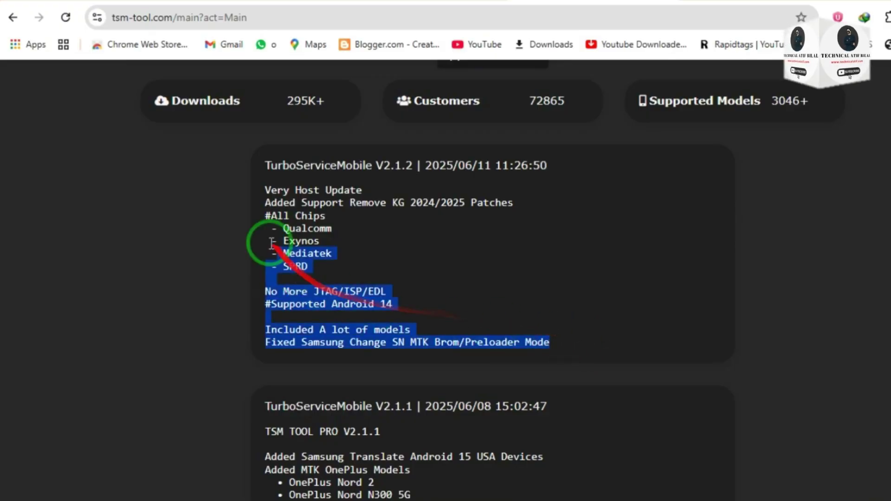
{"action": "left_click", "coordinate": [461, 218]}
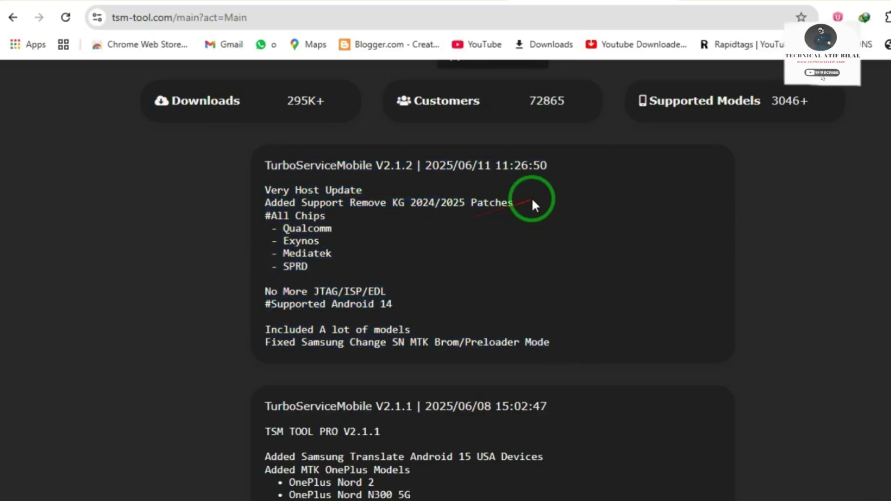
{"action": "left_click_drag", "start_coordinate": [532, 202], "coordinate": [244, 203]}
{"action": "left_click", "coordinate": [337, 227]}
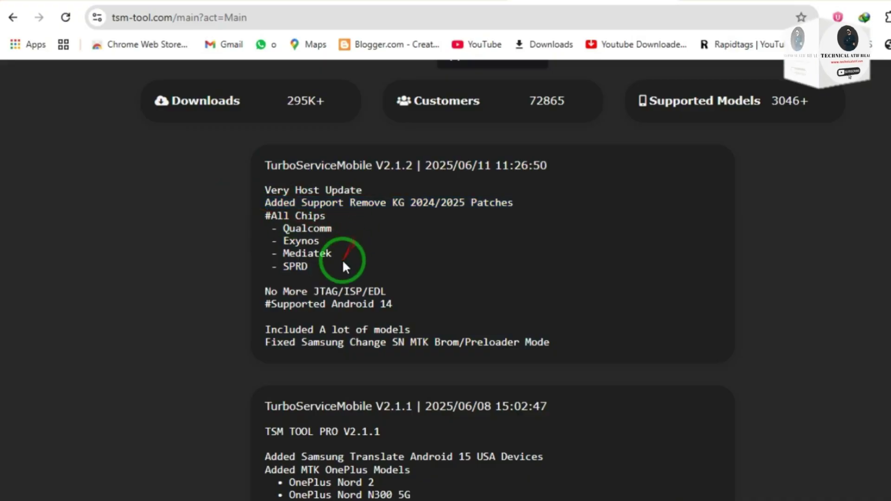
{"action": "mouse_move", "coordinate": [342, 266]}
{"action": "left_mouse_down"}
{"action": "mouse_move", "coordinate": [261, 184]}
{"action": "mouse_move", "coordinate": [626, 337]}
{"action": "left_mouse_up"}
{"action": "left_click", "coordinate": [263, 183]}
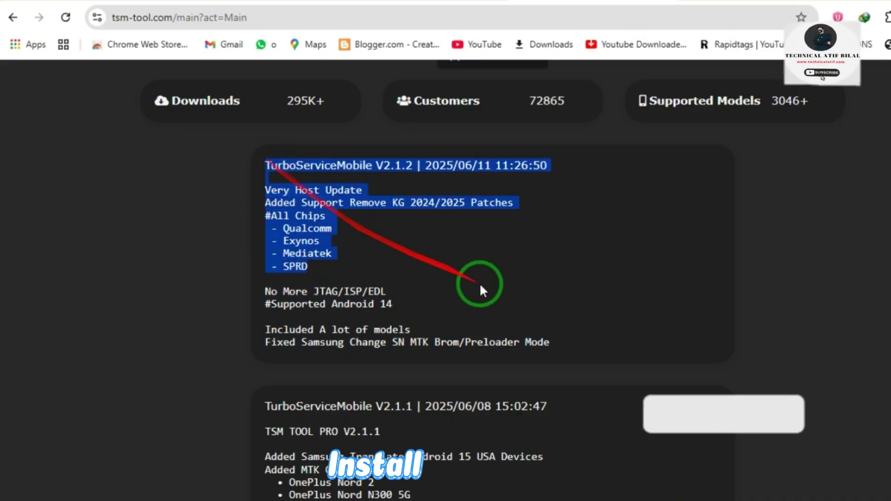
Highlight the installer's update announcement and Very Host Update notes.
{"action": "left_click", "coordinate": [779, 390]}
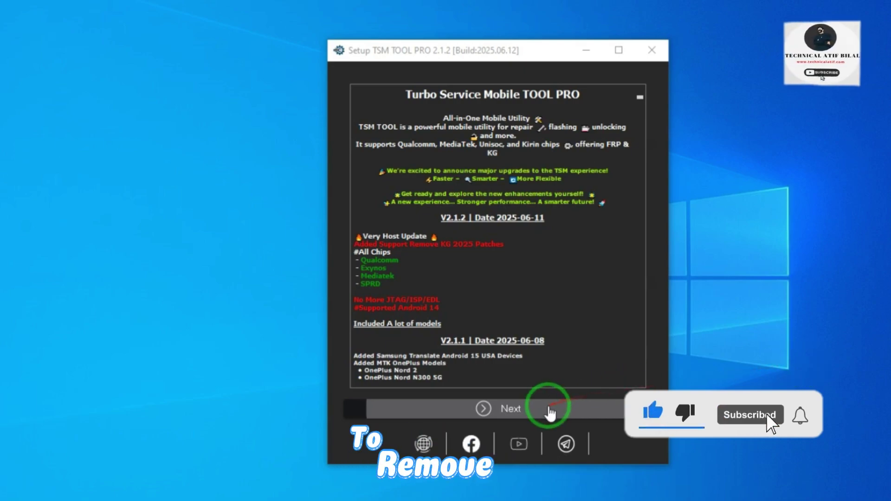
{"action": "mouse_move", "coordinate": [362, 150]}
{"action": "left_mouse_down"}
{"action": "mouse_move", "coordinate": [508, 206]}
{"action": "mouse_move", "coordinate": [616, 199]}
{"action": "left_mouse_up"}
{"action": "left_click", "coordinate": [616, 199]}
{"action": "left_click_drag", "start_coordinate": [544, 271], "coordinate": [356, 223]}
{"action": "left_click", "coordinate": [407, 254]}
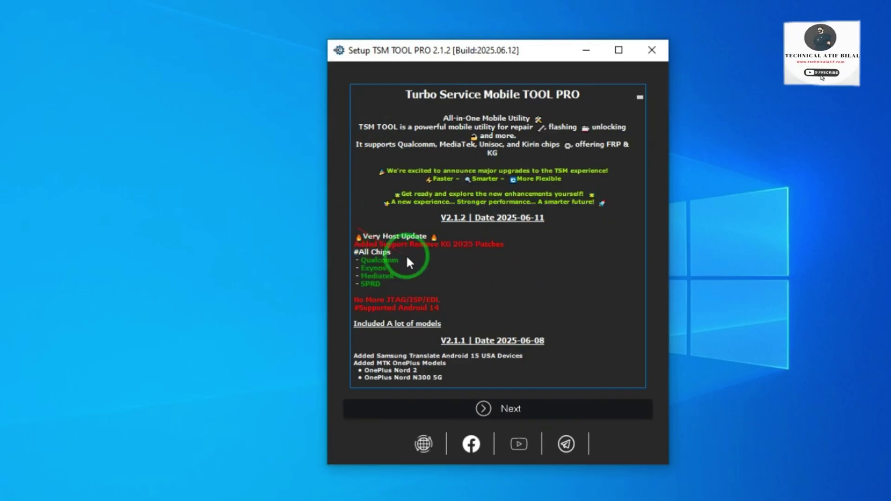
{"action": "left_click_drag", "start_coordinate": [377, 290], "coordinate": [460, 315]}
{"action": "left_click", "coordinate": [465, 315]}
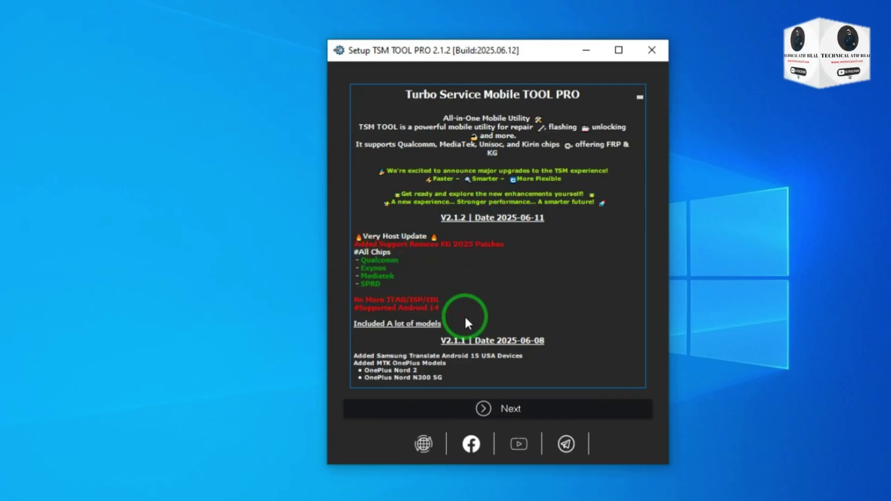
{"action": "scroll", "coordinate": [448, 330], "scroll_direction": "down", "scroll_amount": 2}
Highlight the V2.1.1 release notes, Enhanced MTK Protocols notes and Very Host Update lines.
{"action": "left_click_drag", "start_coordinate": [467, 264], "coordinate": [400, 279]}
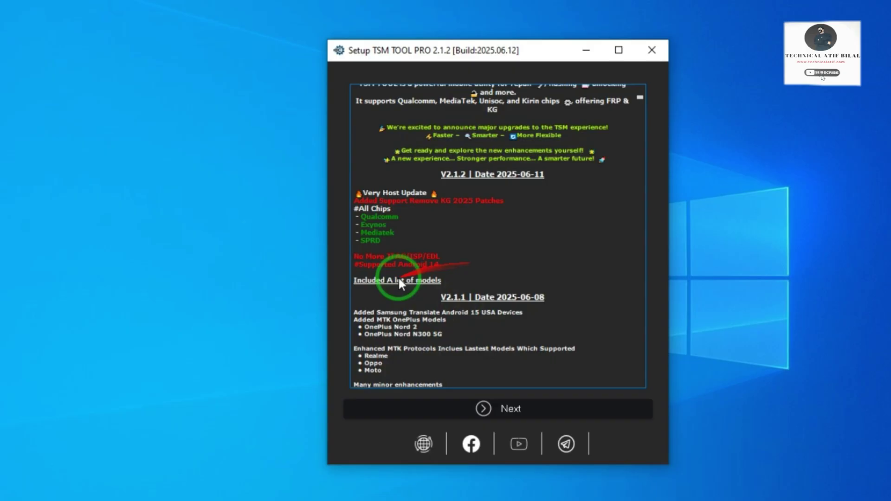
{"action": "left_click_drag", "start_coordinate": [356, 313], "coordinate": [455, 337]}
{"action": "left_click", "coordinate": [454, 337]}
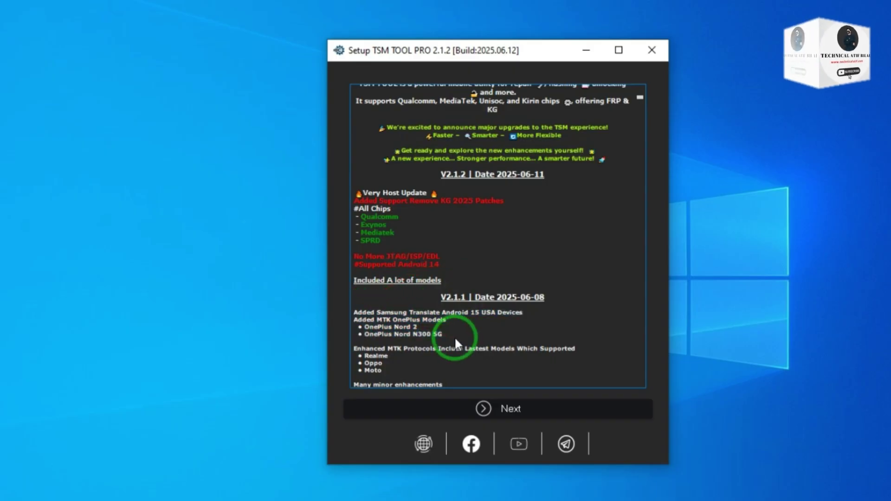
{"action": "left_click_drag", "start_coordinate": [406, 363], "coordinate": [350, 340]}
{"action": "left_click", "coordinate": [350, 339]}
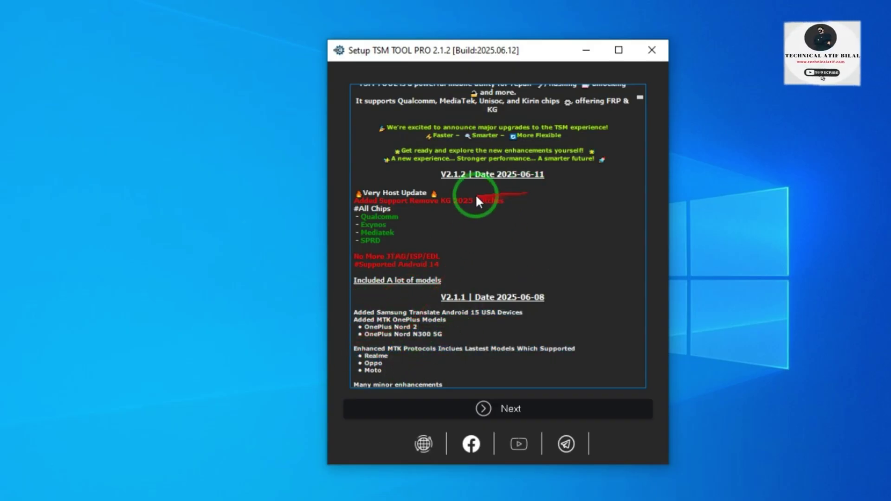
{"action": "left_click_drag", "start_coordinate": [355, 193], "coordinate": [485, 214]}
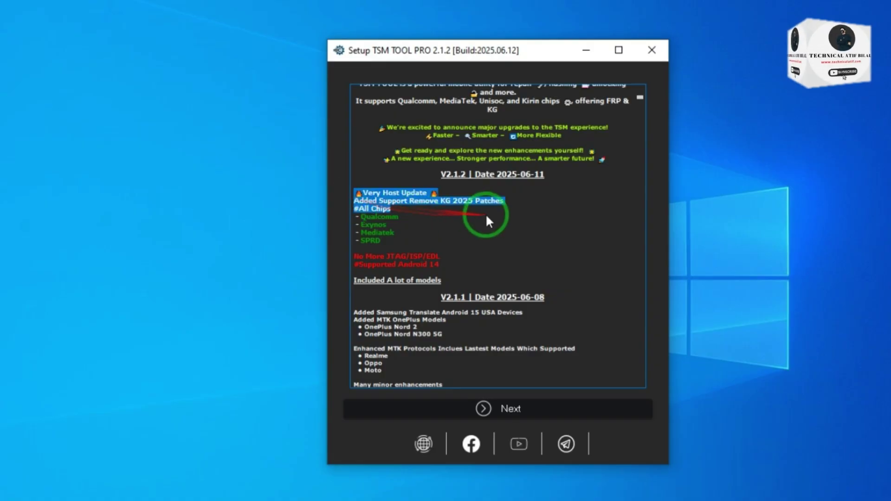
{"action": "left_click", "coordinate": [509, 202]}
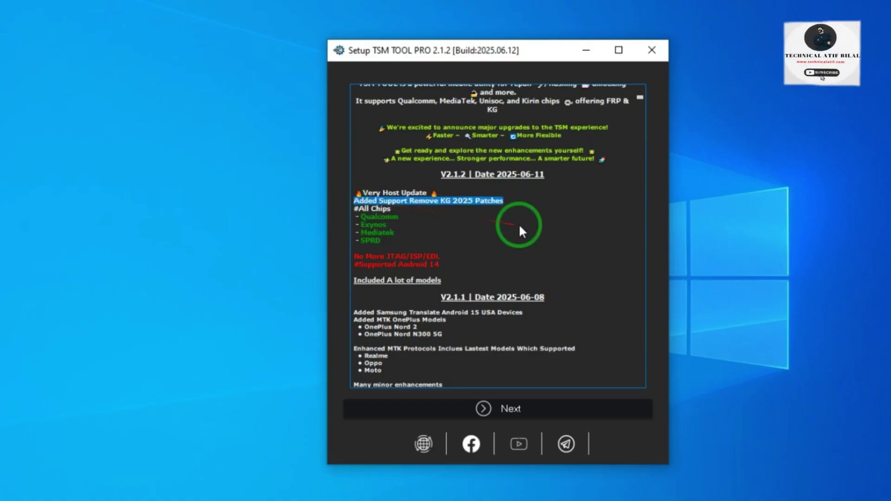
{"action": "left_click", "coordinate": [520, 224]}
{"action": "scroll", "coordinate": [540, 224], "scroll_direction": "up", "scroll_amount": 3}
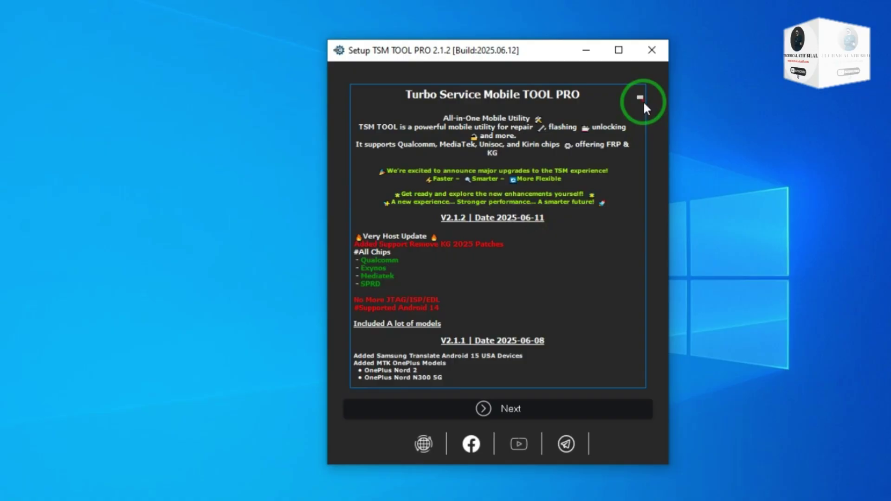
Advance past the release notes and install to C:/Program Files (x86)/TurboServiceMobile.
{"action": "left_click", "coordinate": [532, 409]}
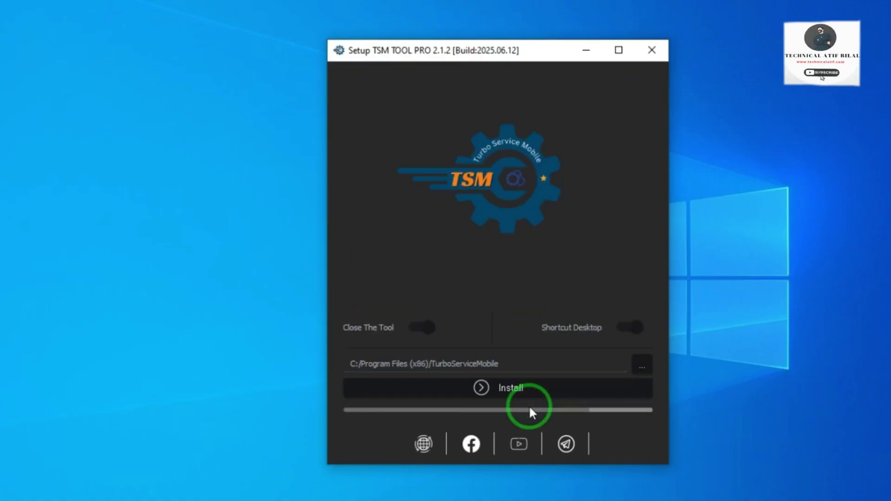
{"action": "left_click", "coordinate": [528, 390]}
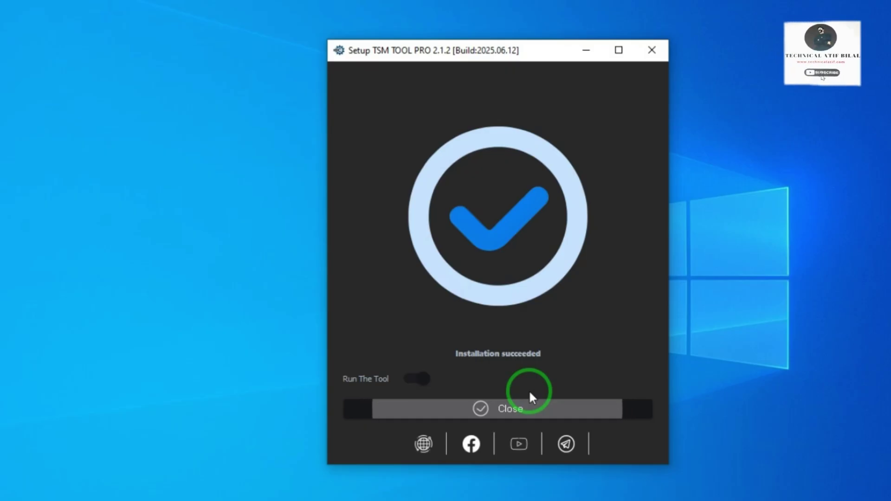
Close the installer and start Remove KG for SAMSUNG in Advanced Mode.
{"action": "left_click", "coordinate": [516, 408]}
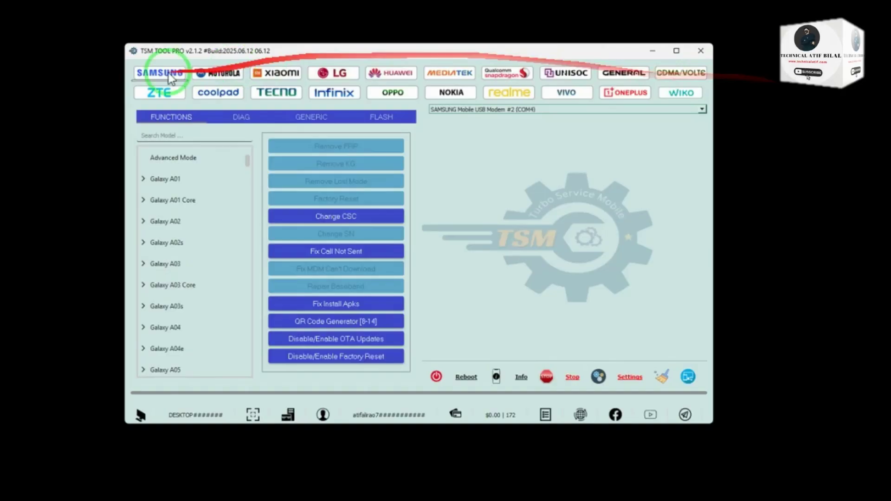
{"action": "left_click", "coordinate": [159, 72]}
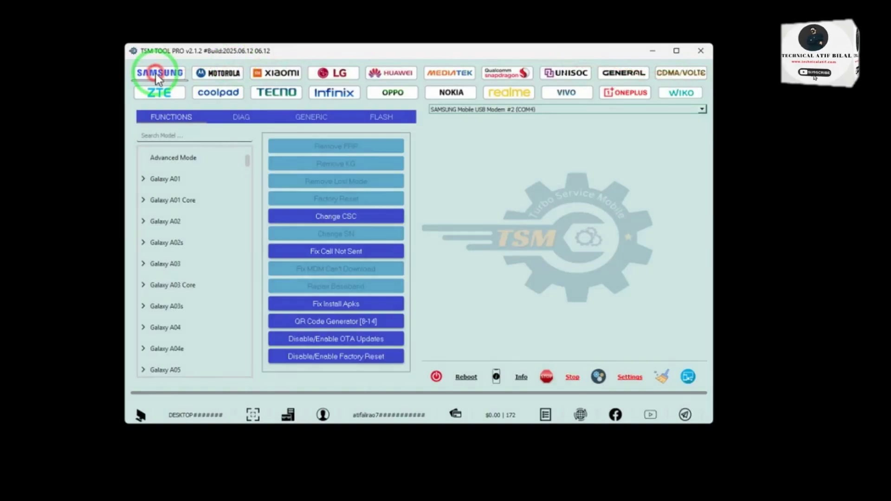
{"action": "left_click", "coordinate": [174, 157]}
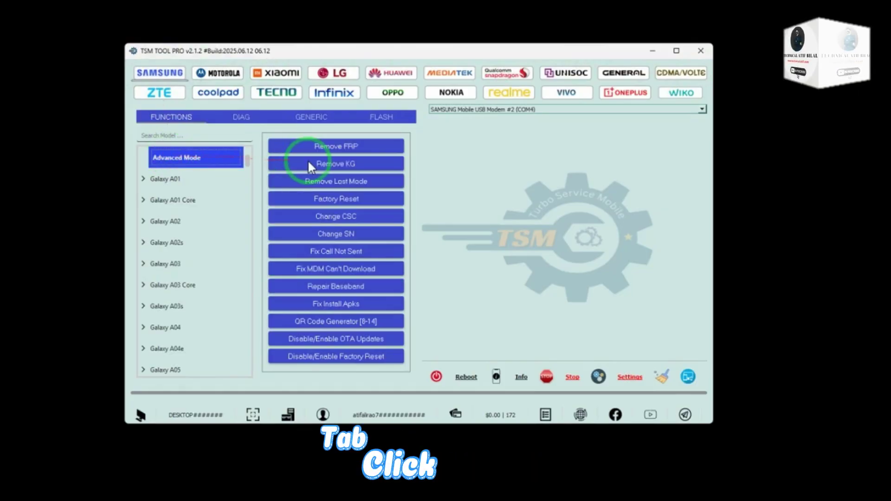
{"action": "left_click", "coordinate": [315, 162]}
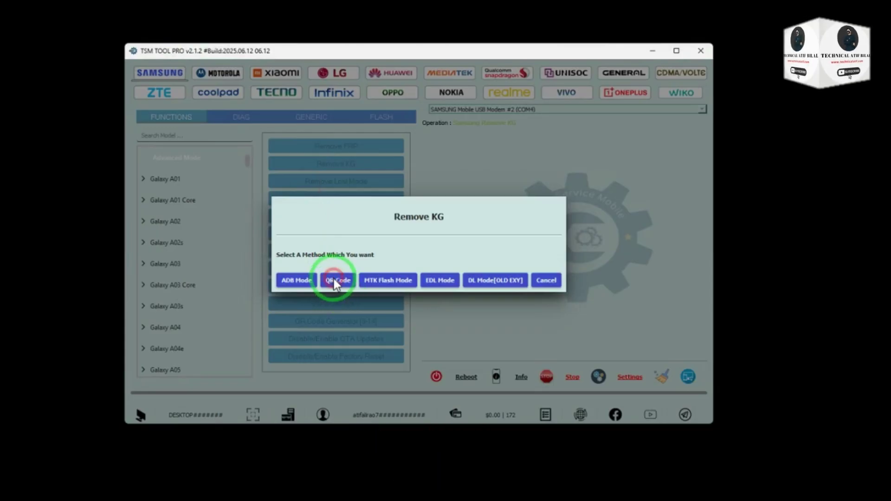
Choose the QR Code removal method to generate a scannable code for the phone.
{"action": "left_click", "coordinate": [337, 280]}
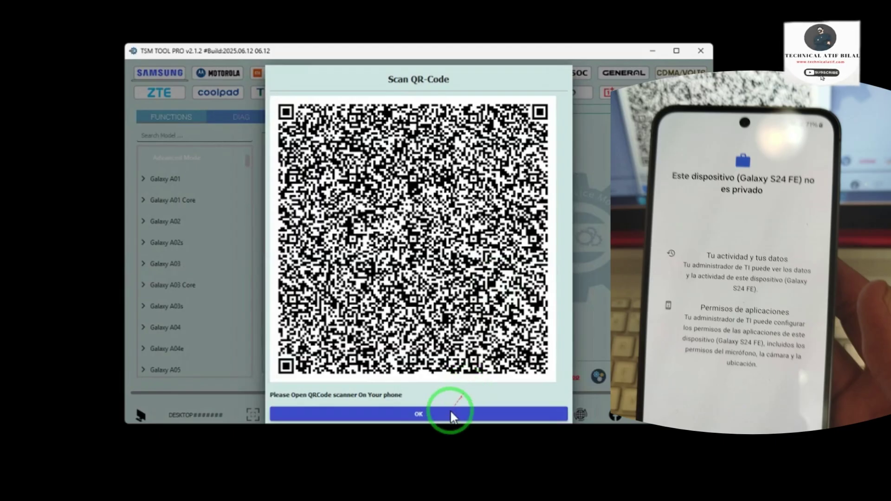
Confirm the QR scan and ADB enablement, then pick the TSM APP removal method.
{"action": "left_click", "coordinate": [437, 413]}
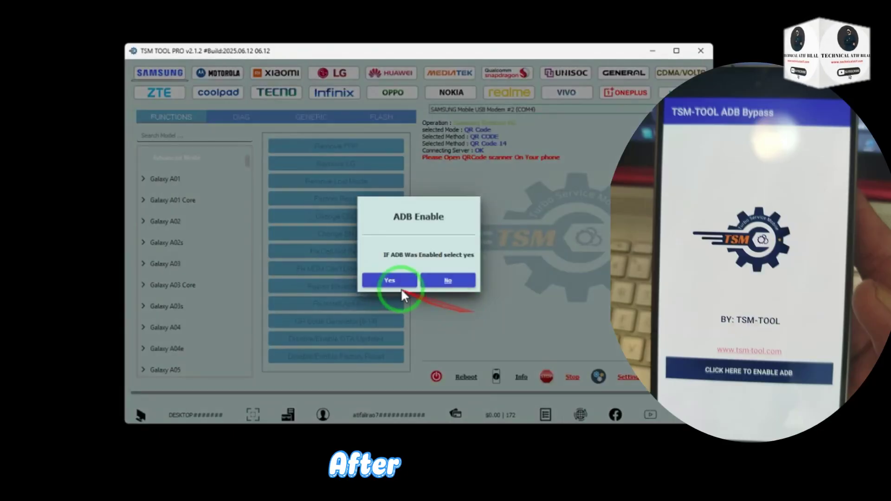
{"action": "left_click", "coordinate": [396, 283]}
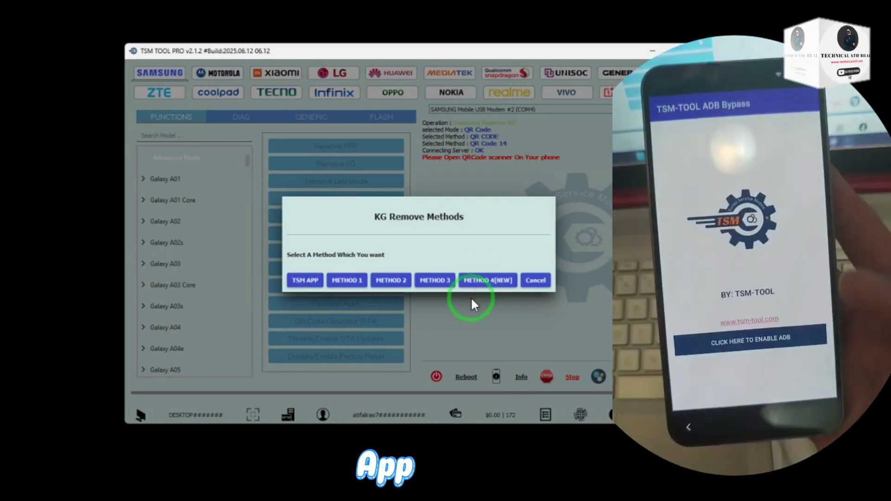
{"action": "left_click", "coordinate": [305, 280]}
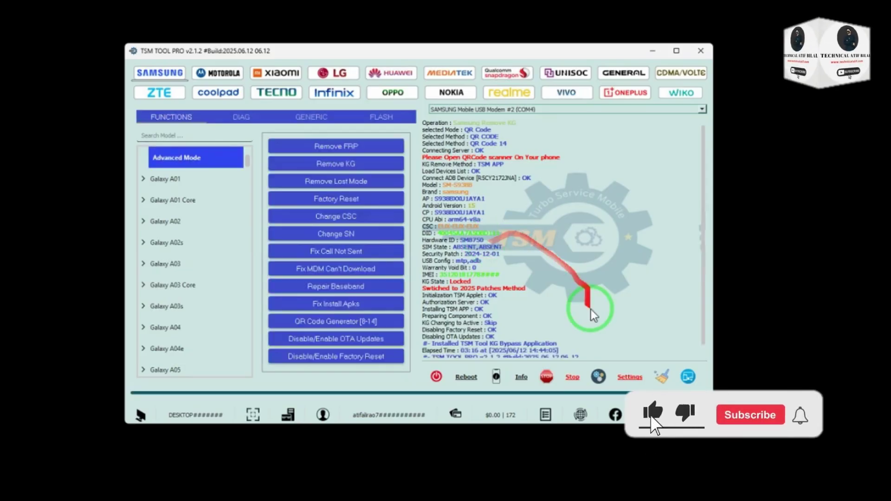
{"action": "scroll", "coordinate": [588, 326], "scroll_direction": "down", "scroll_amount": 1}
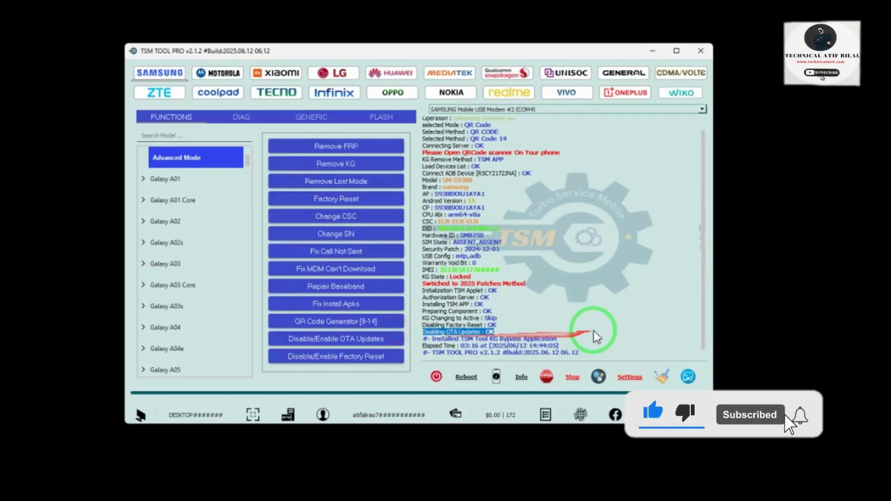